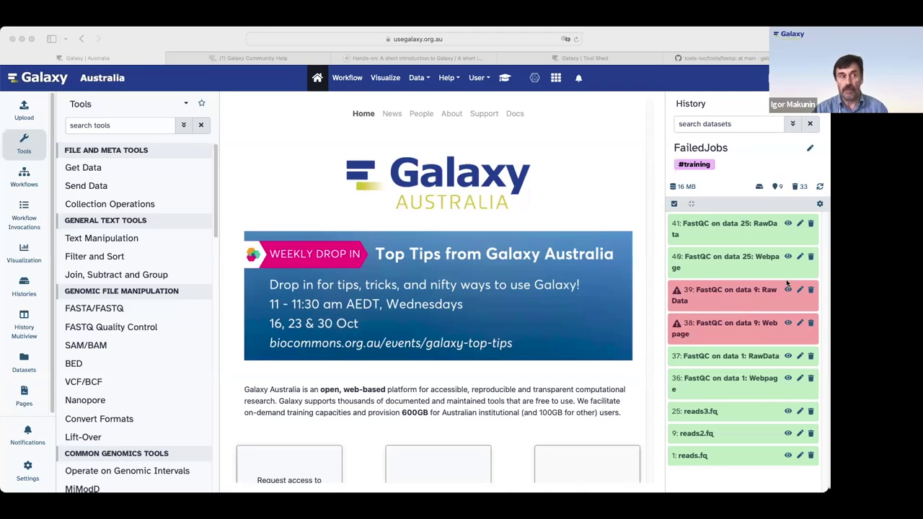
Expand failed dataset 38, FastQC on data 9: Webpage, in the FailedJobs history and read through its error message
{"action": "left_click", "coordinate": [732, 326]}
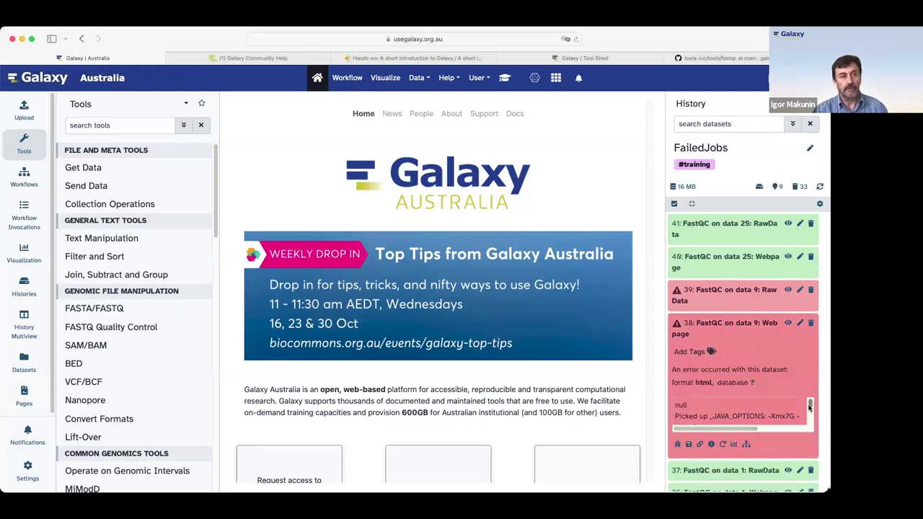
{"action": "left_click_drag", "start_coordinate": [809, 407], "coordinate": [811, 419]}
{"action": "scroll", "coordinate": [690, 409], "scroll_direction": "down", "scroll_amount": 1}
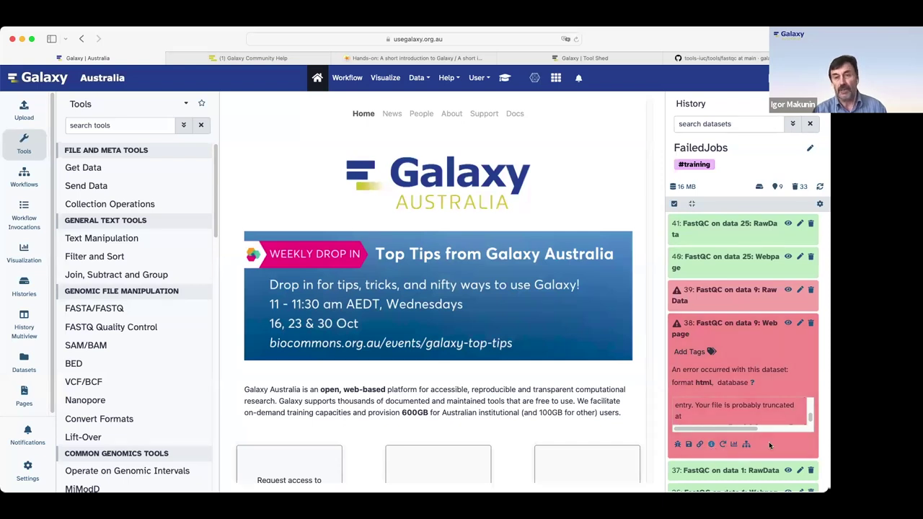
Open the dataset information for dataset 38 and examine the full Tool Standard Error text in its job information
{"action": "left_click", "coordinate": [711, 445]}
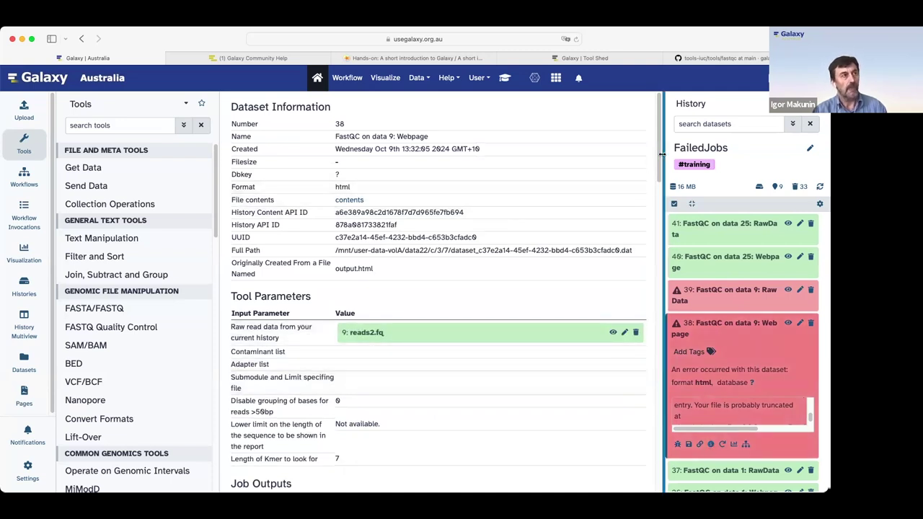
{"action": "scroll", "coordinate": [280, 291], "scroll_direction": "down", "scroll_amount": 10}
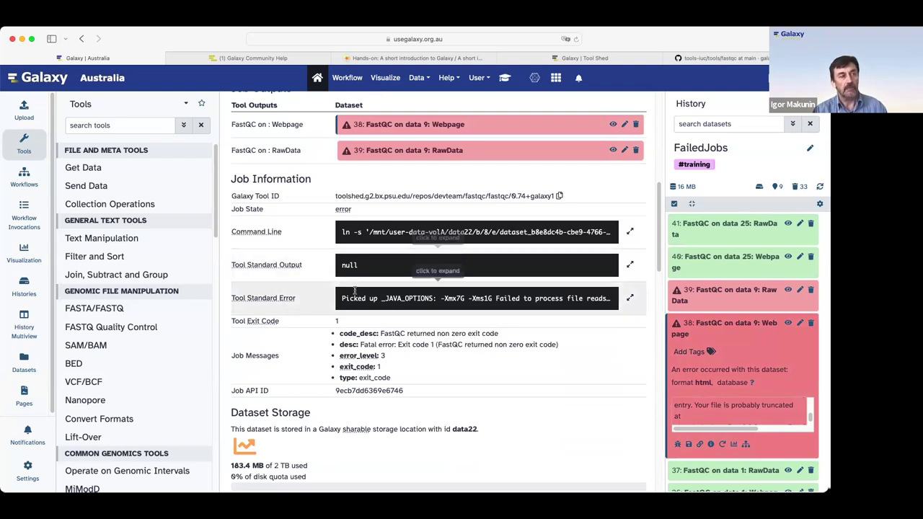
{"action": "left_click", "coordinate": [629, 298]}
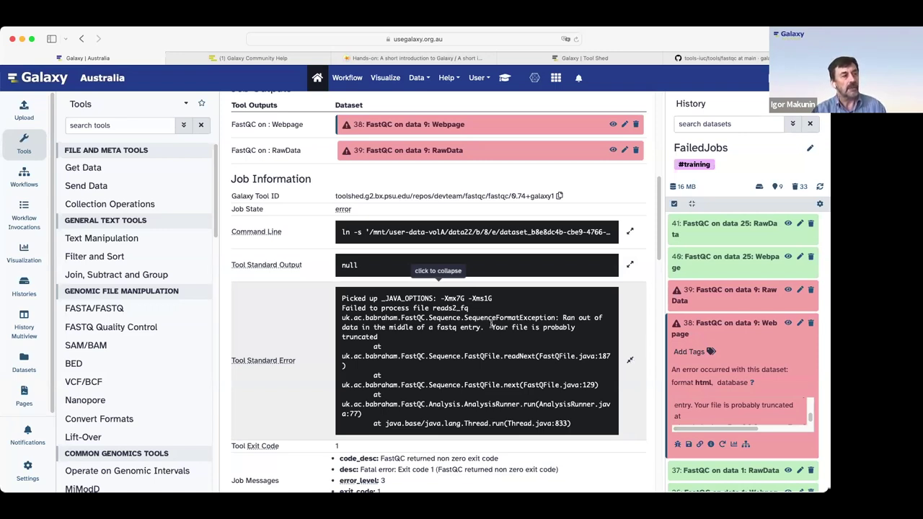
{"action": "left_click_drag", "start_coordinate": [490, 326], "coordinate": [574, 327]}
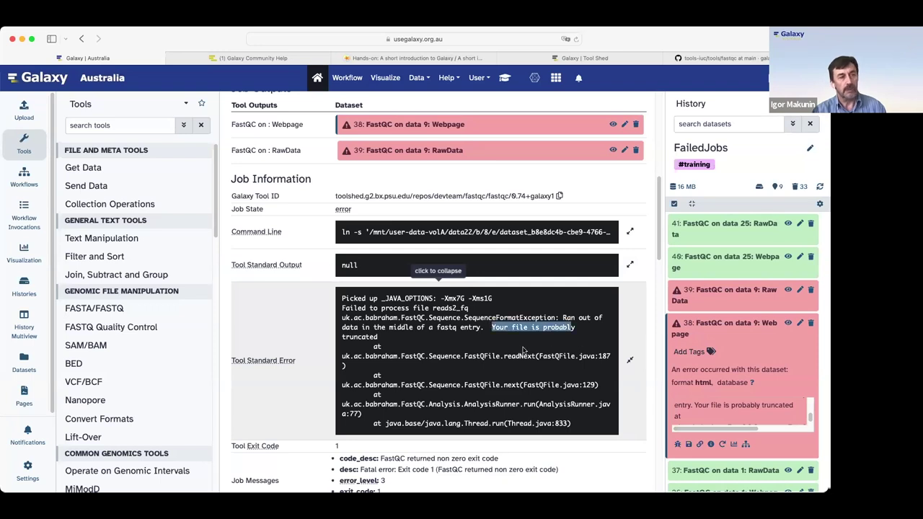
Open the error report for dataset 38 and highlight the sentence about the truncated file in the standard error
{"action": "left_click", "coordinate": [678, 444]}
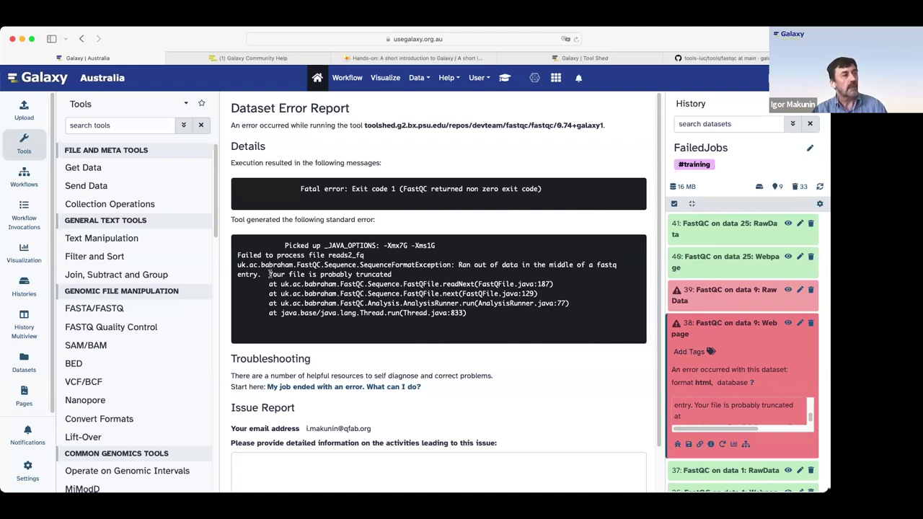
{"action": "left_click_drag", "start_coordinate": [270, 275], "coordinate": [396, 277]}
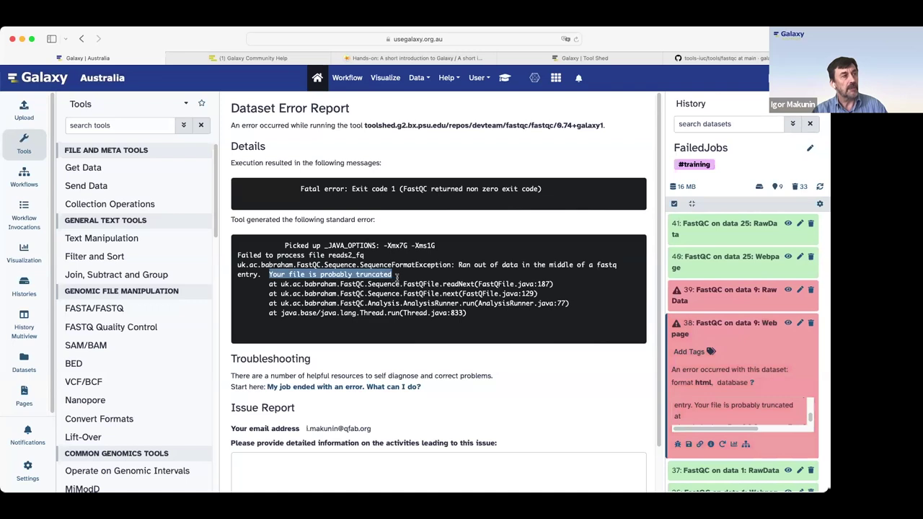
Search the Galaxy Help forum for the FastQC error and read through the "FastQC doesn't work" thread
{"action": "left_click", "coordinate": [477, 80]}
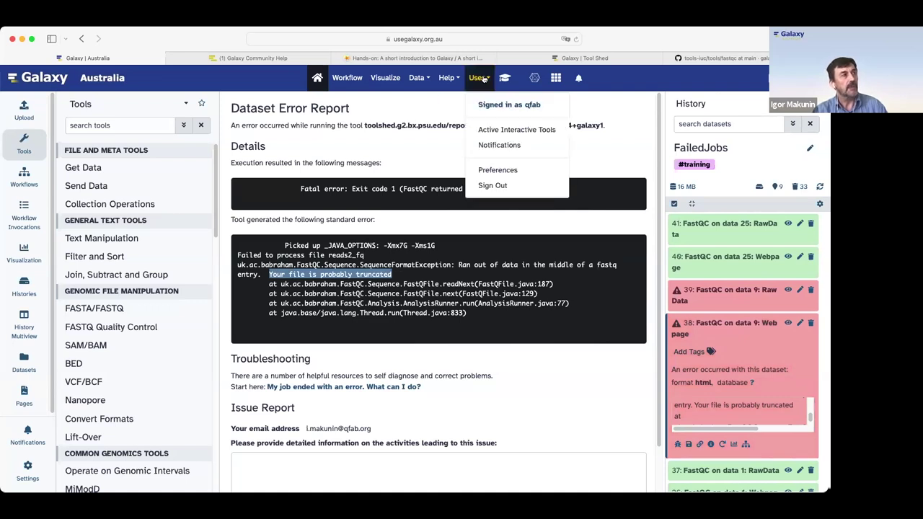
{"action": "left_click", "coordinate": [448, 77]}
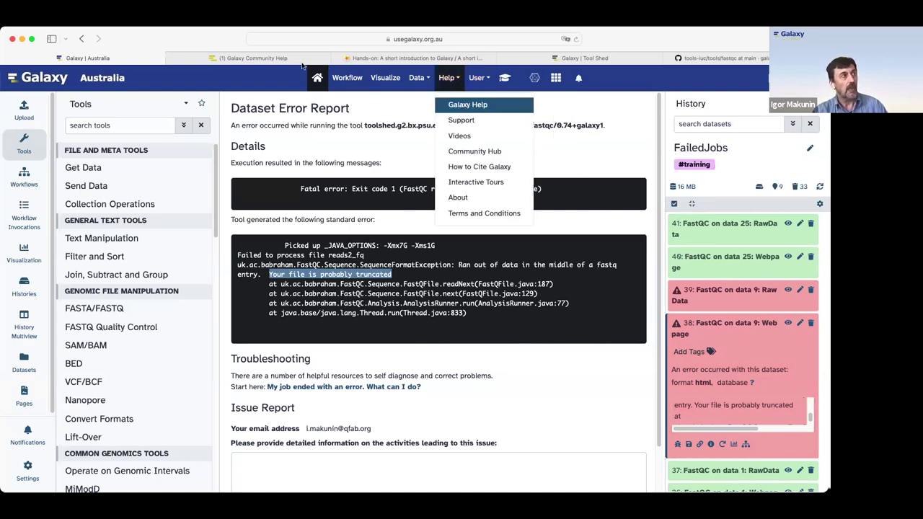
{"action": "left_click", "coordinate": [268, 57]}
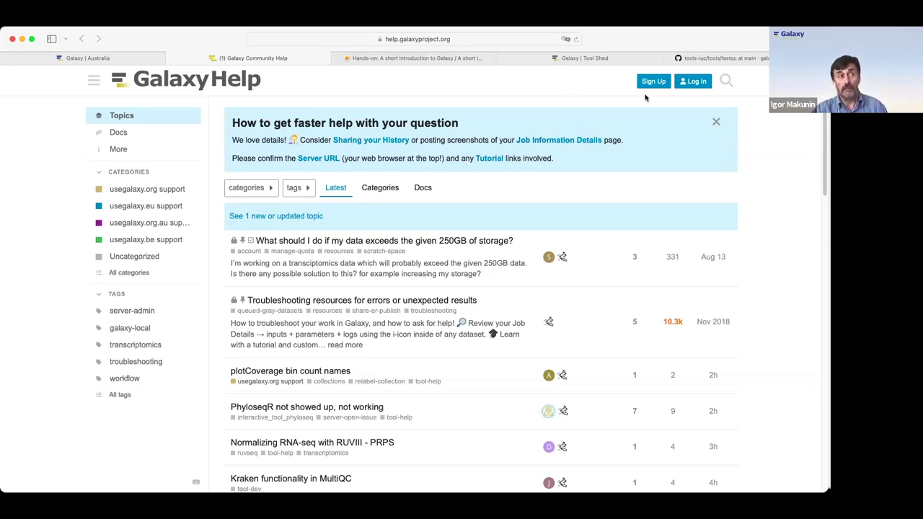
{"action": "left_click", "coordinate": [725, 80]}
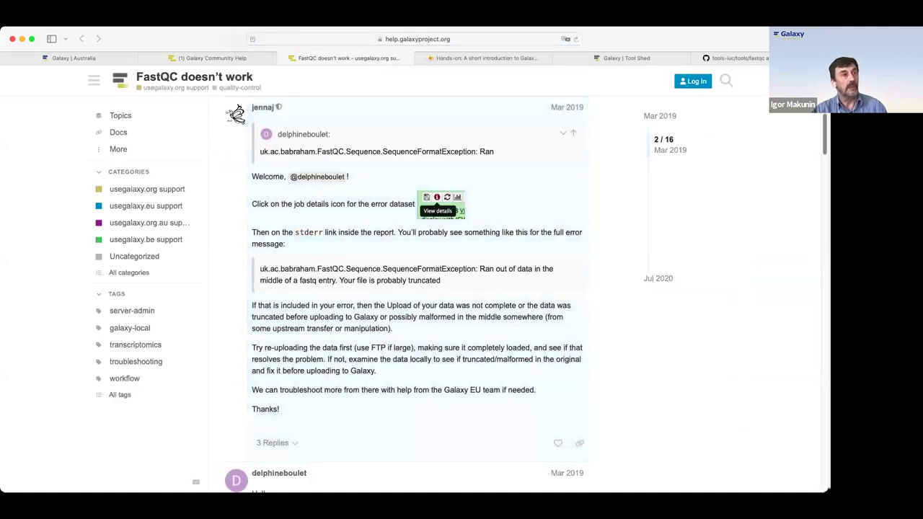
{"action": "scroll", "coordinate": [404, 288], "scroll_direction": "down", "scroll_amount": 5}
{"action": "scroll", "coordinate": [403, 288], "scroll_direction": "down", "scroll_amount": 5}
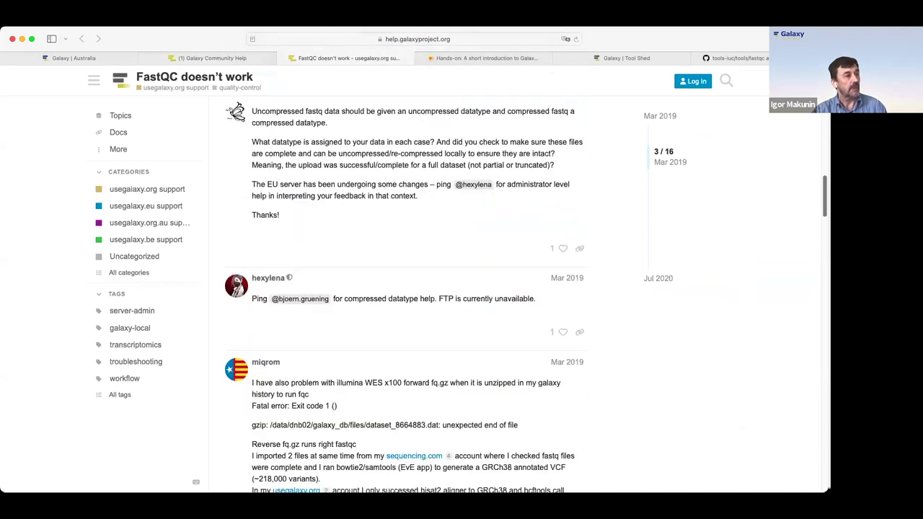
Return to the error report of dataset 38 in Galaxy Australia and view its Issue Report form
{"action": "key", "text": "super+1"}
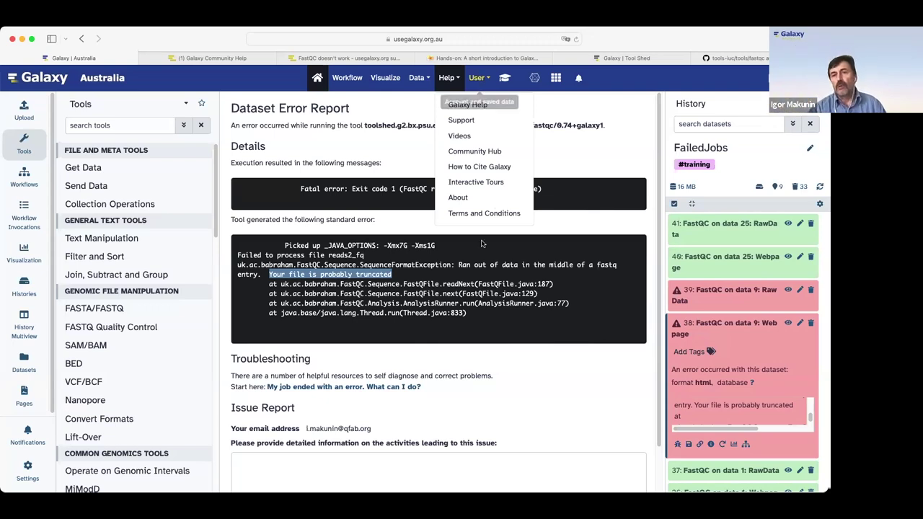
{"action": "left_click", "coordinate": [618, 82]}
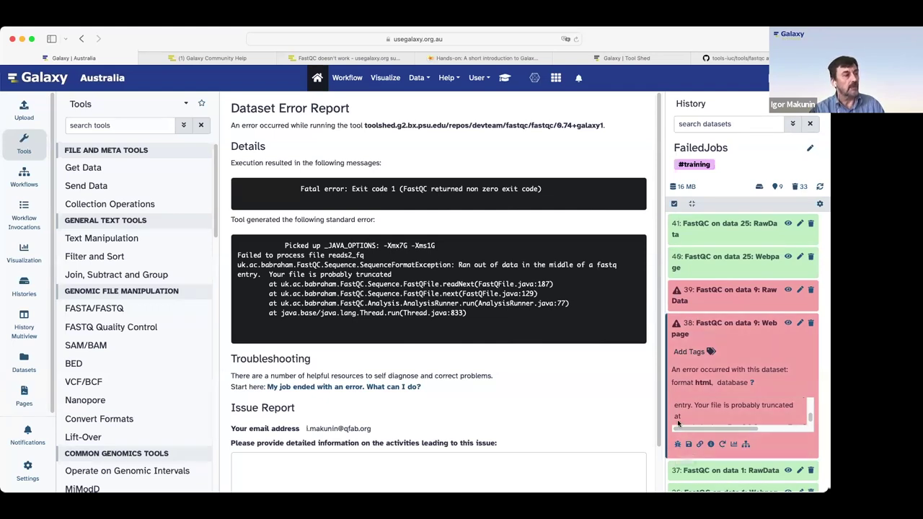
{"action": "scroll", "coordinate": [353, 428], "scroll_direction": "down", "scroll_amount": 2}
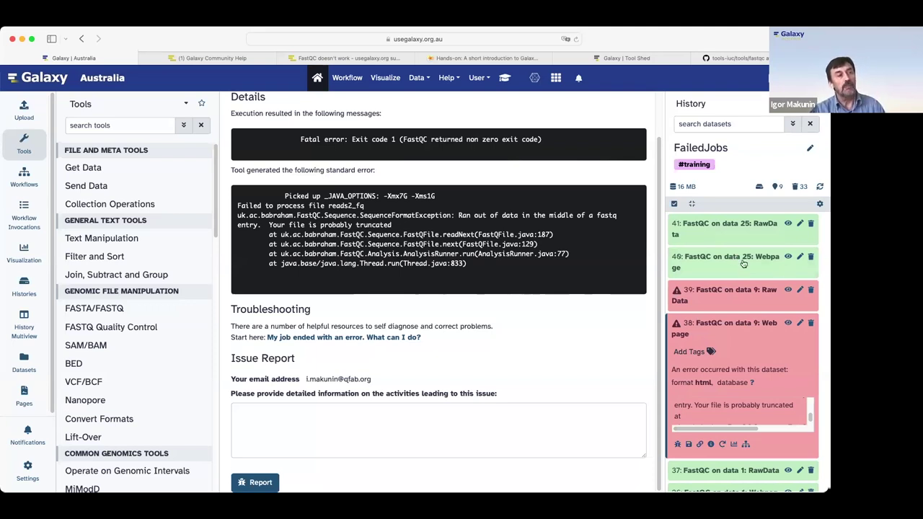
View the FastQC report of dataset 40, FastQC on data 25: Webpage, and expand that dataset's summary in the history
{"action": "left_click", "coordinate": [787, 257]}
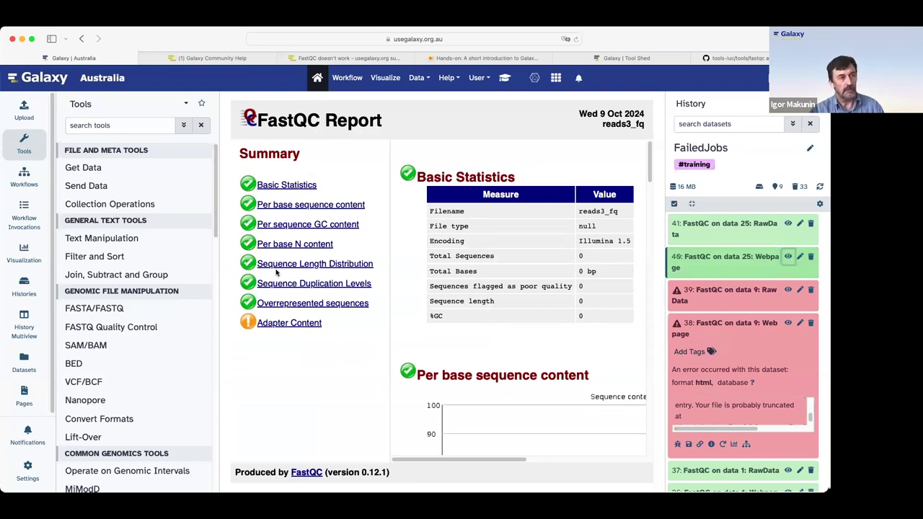
{"action": "left_click", "coordinate": [654, 299]}
{"action": "scroll", "coordinate": [653, 300], "scroll_direction": "down", "scroll_amount": 1}
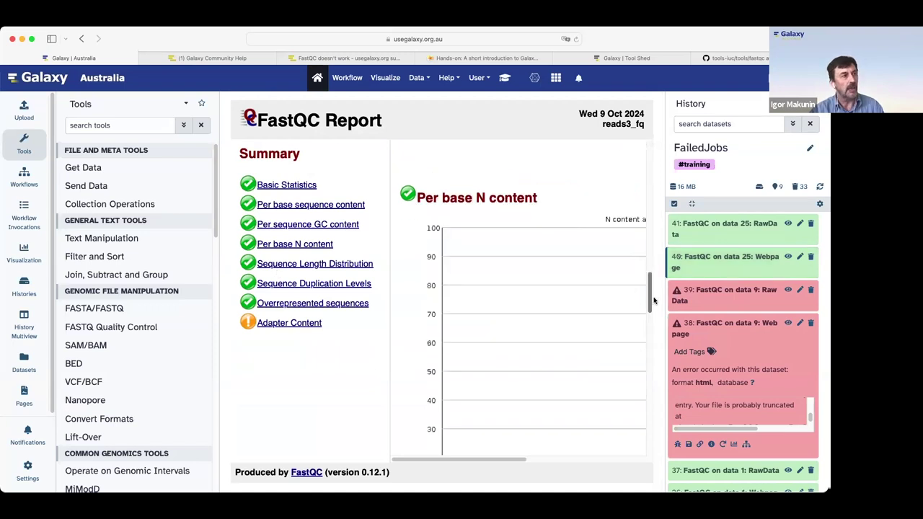
{"action": "left_click", "coordinate": [647, 204]}
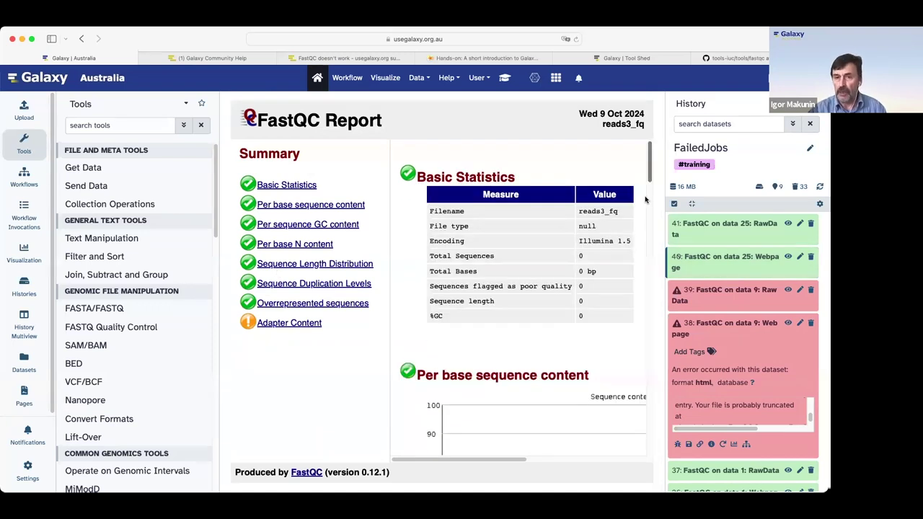
{"action": "left_click", "coordinate": [705, 263]}
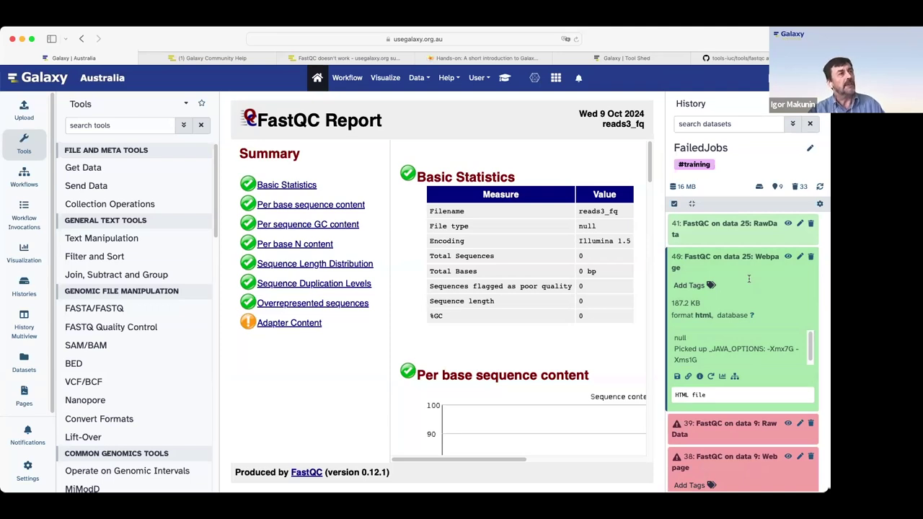
Open the Galaxy Australia Support page to review the available request options
{"action": "left_click", "coordinate": [447, 78]}
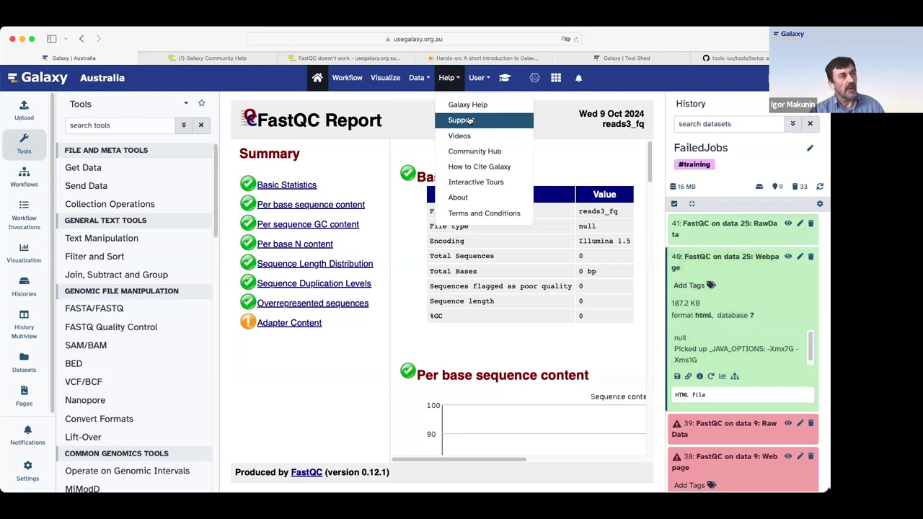
{"action": "left_click", "coordinate": [468, 120]}
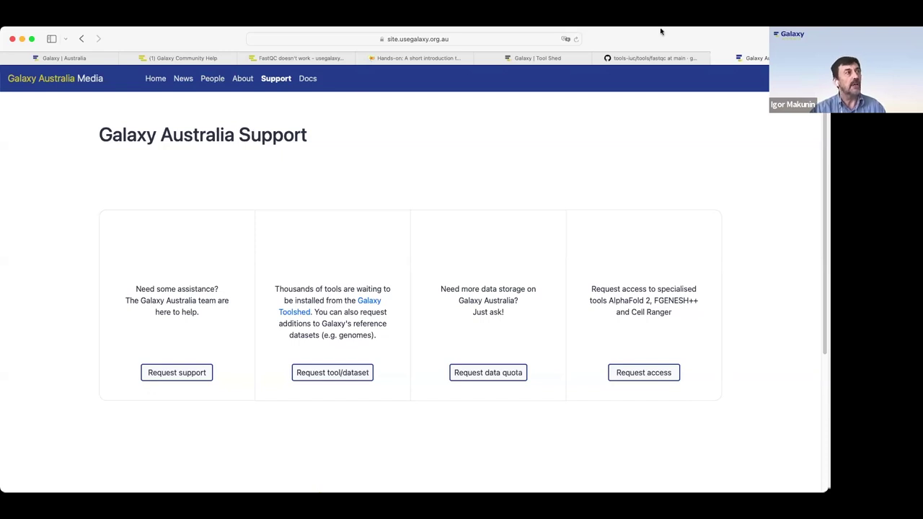
Return to Galaxy, reopen the FastQC job of failed dataset 38 for a rerun, and view the tool's "A short introduction to Galaxy" tutorial
{"action": "left_click", "coordinate": [86, 57]}
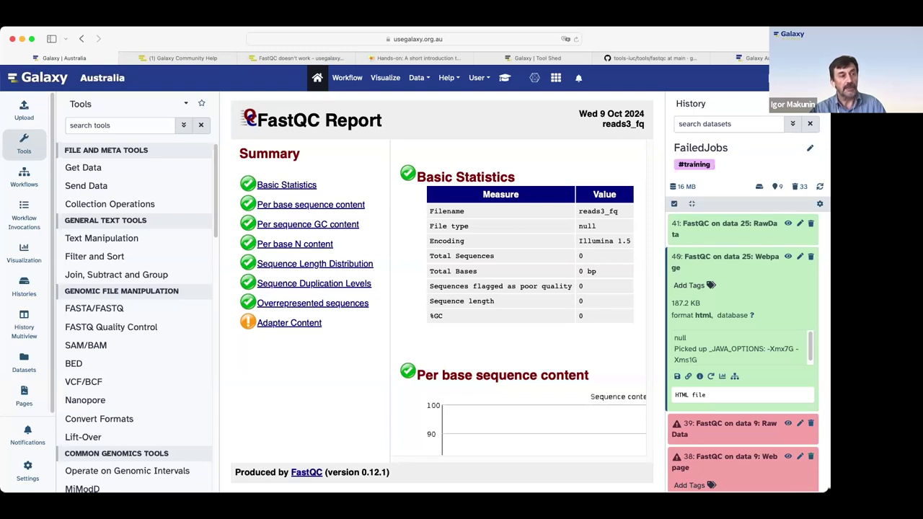
{"action": "scroll", "coordinate": [745, 439], "scroll_direction": "down", "scroll_amount": 3}
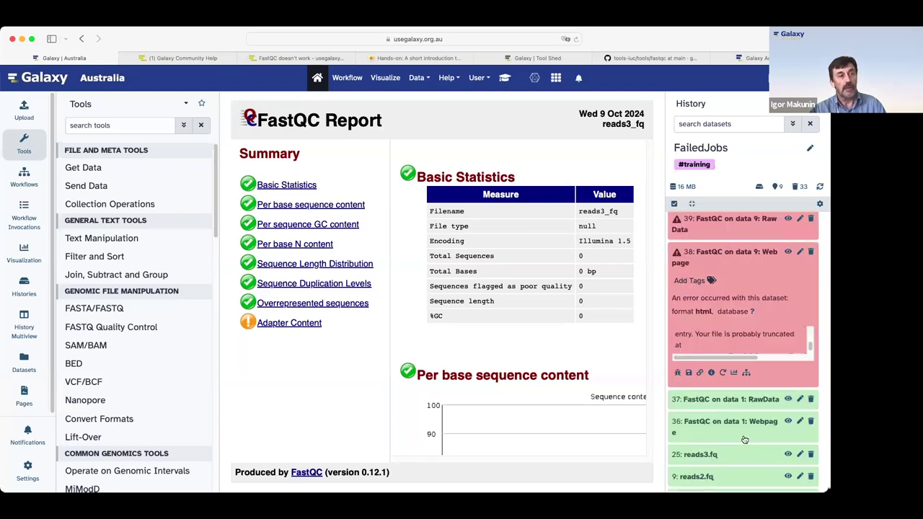
{"action": "left_click", "coordinate": [722, 373]}
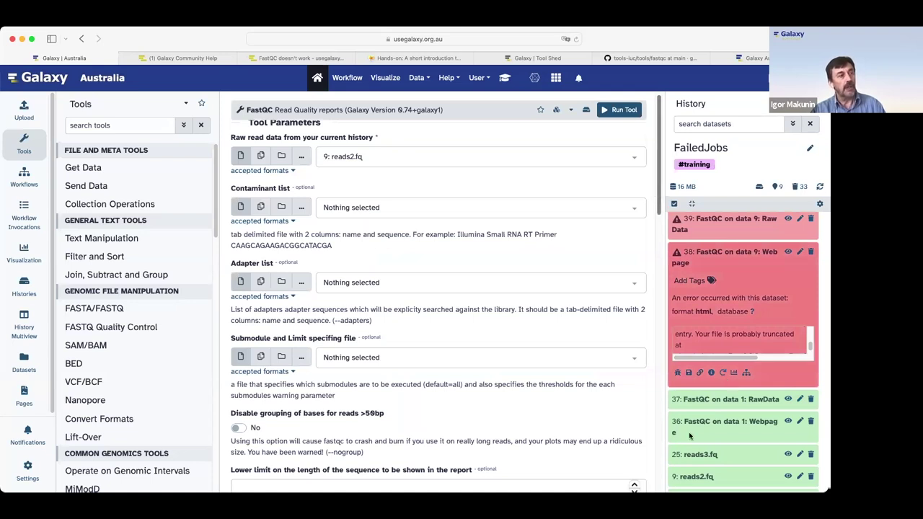
{"action": "key", "text": "End"}
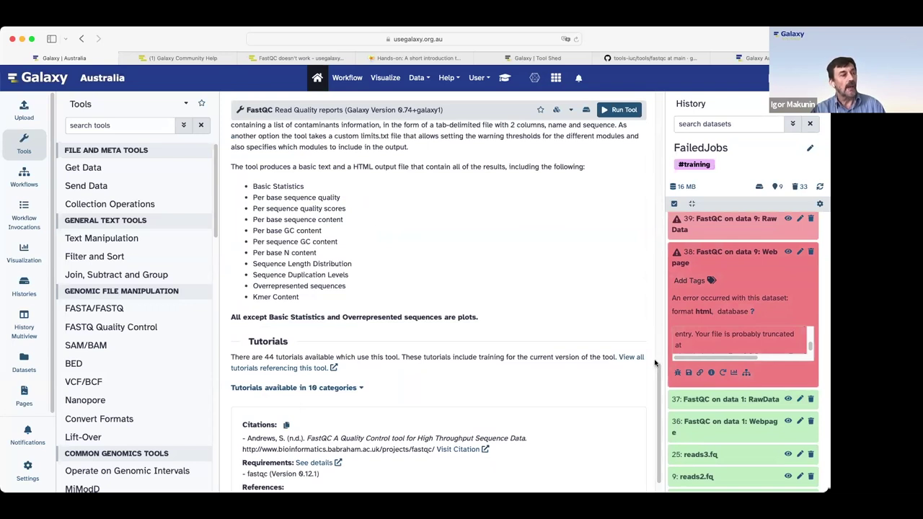
{"action": "scroll", "coordinate": [655, 362], "scroll_direction": "down", "scroll_amount": 3}
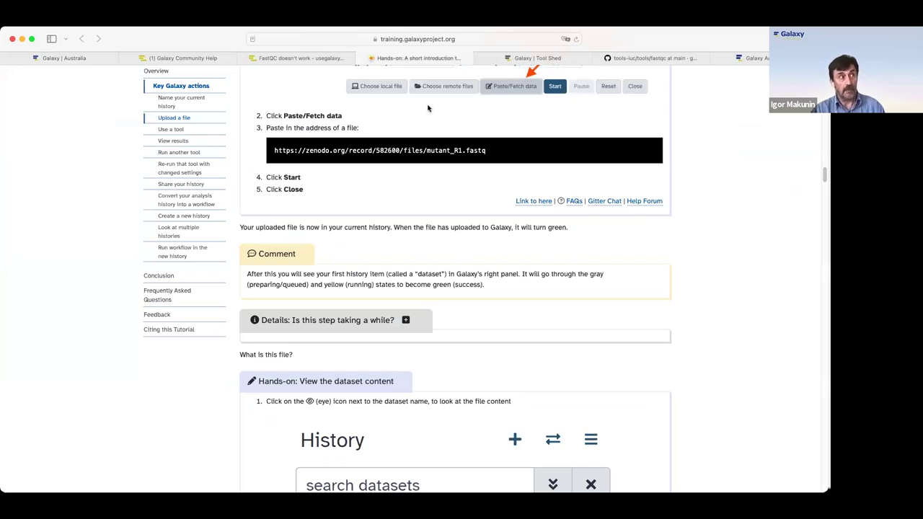
Locate the mutant_R1.fastq address in the tutorial, open an empty Paste/Fetch data entry in Galaxy, and dismiss the upload
{"action": "mouse_move", "coordinate": [644, 154]}
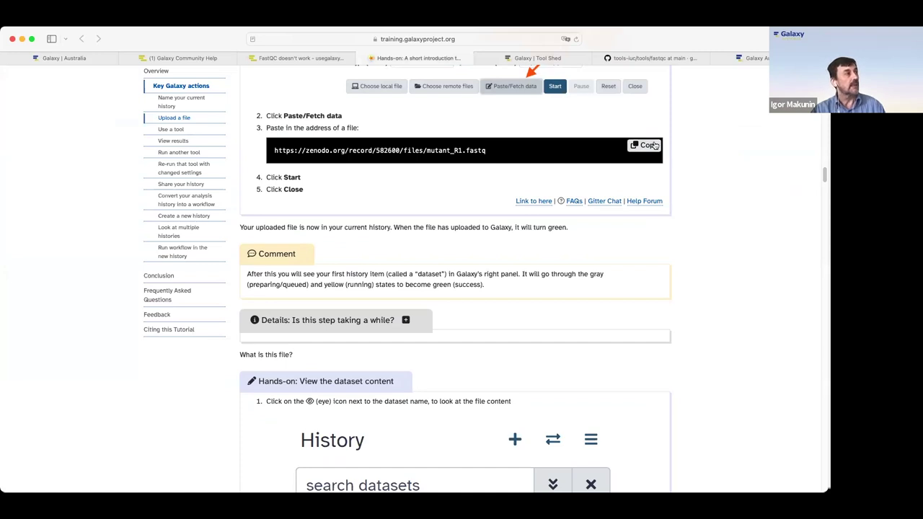
{"action": "key", "text": "super+1"}
{"action": "left_click", "coordinate": [23, 109]}
{"action": "left_click", "coordinate": [478, 364]}
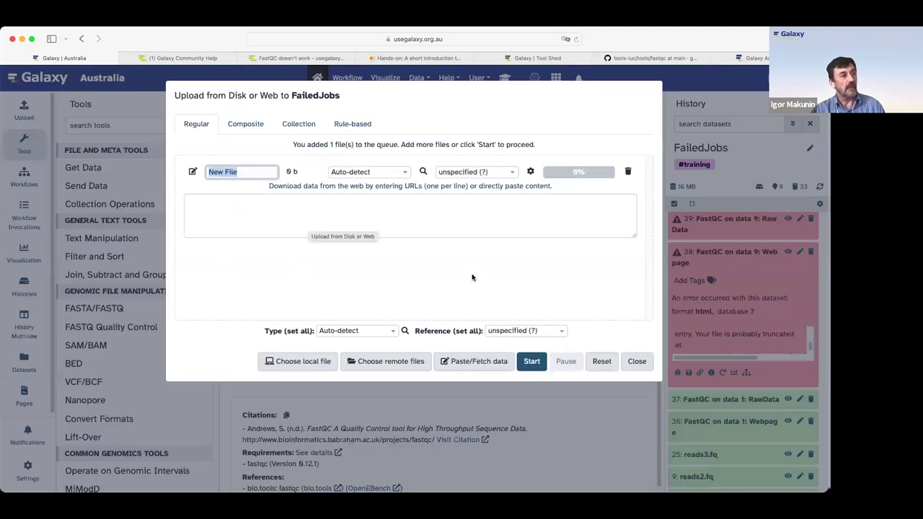
{"action": "left_click", "coordinate": [309, 227]}
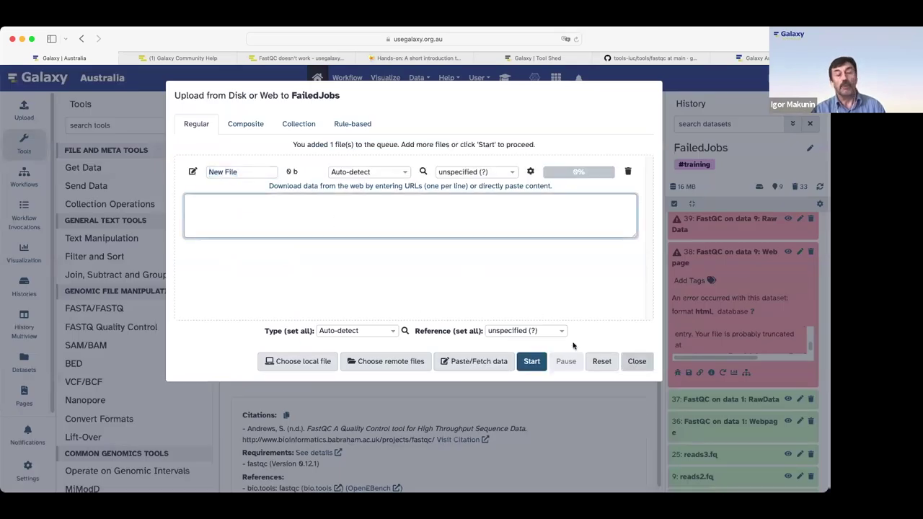
{"action": "key", "text": "Escape"}
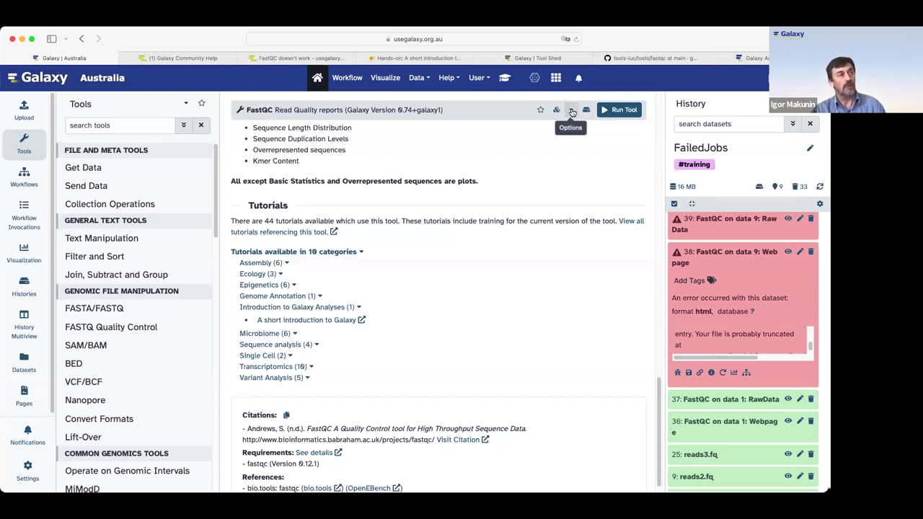
View the FastQC tool's page in the Galaxy Tool Shed and its tools-iuc development repository on GitHub
{"action": "left_click", "coordinate": [571, 111]}
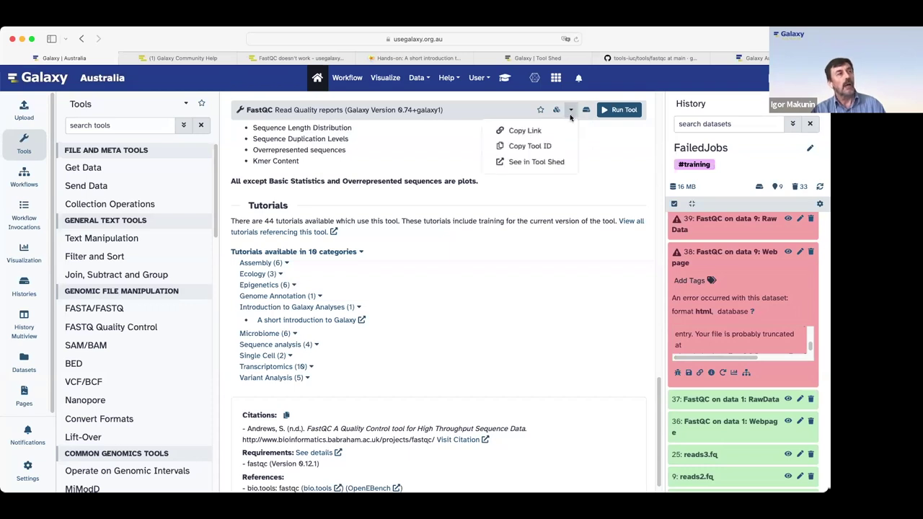
{"action": "left_click", "coordinate": [553, 163]}
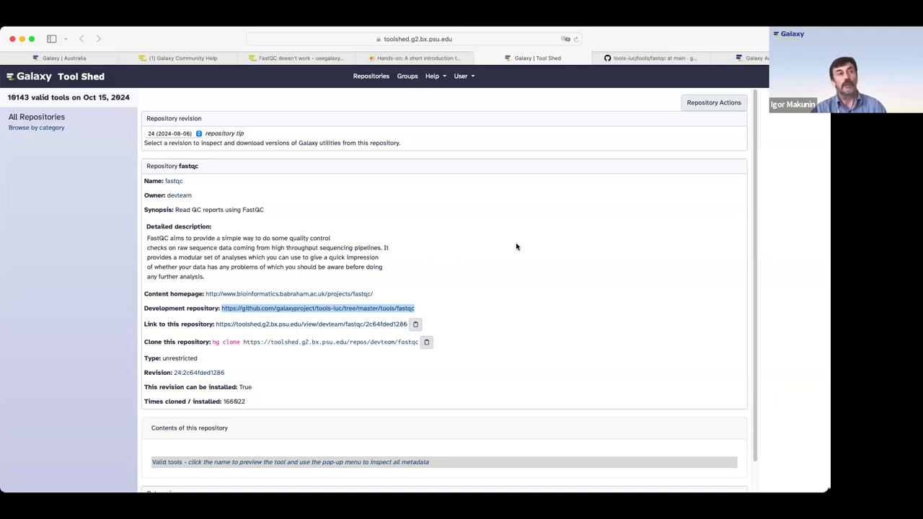
{"action": "left_click", "coordinate": [645, 58]}
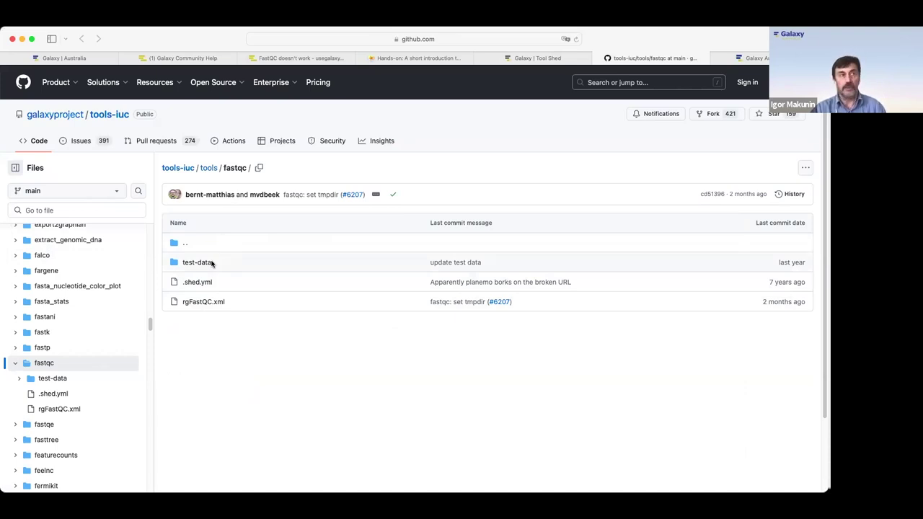
Return to the FastQC tool form in Galaxy and view the list of available tool versions
{"action": "left_click", "coordinate": [81, 58]}
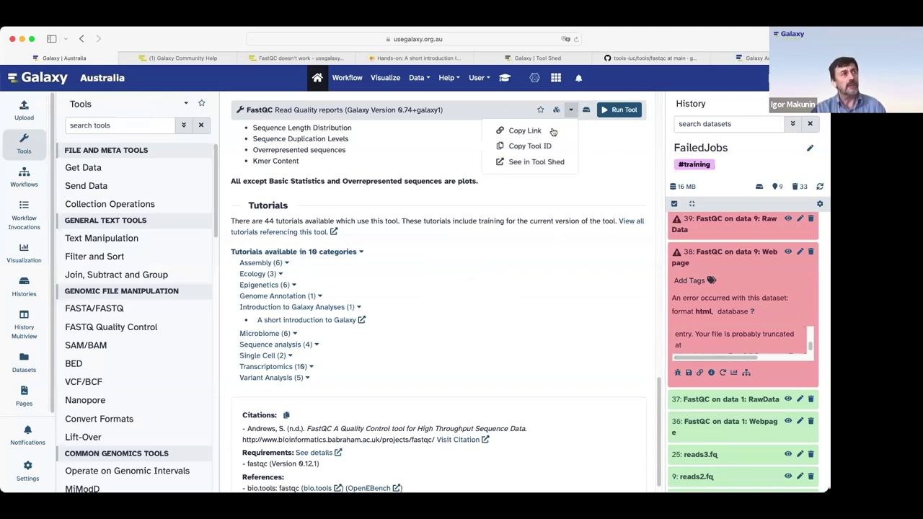
{"action": "left_click", "coordinate": [469, 146]}
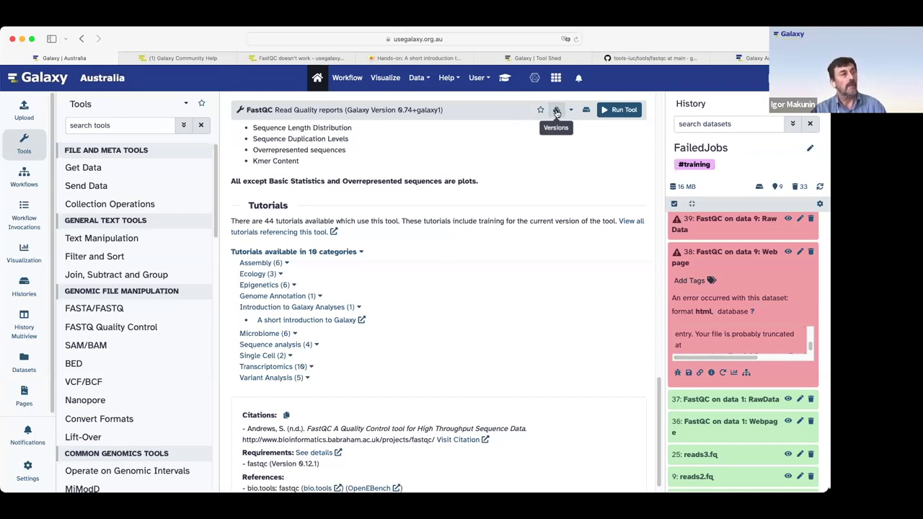
{"action": "left_click", "coordinate": [555, 112]}
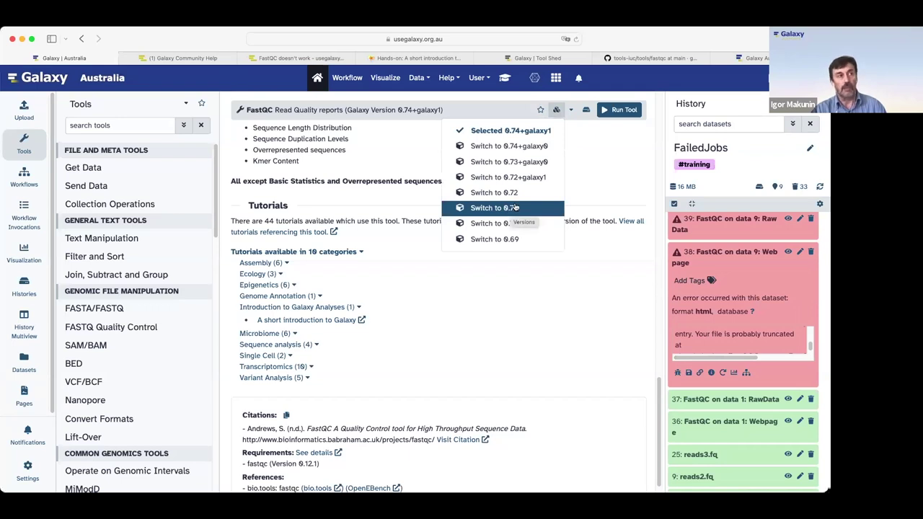
{"action": "left_click", "coordinate": [611, 171]}
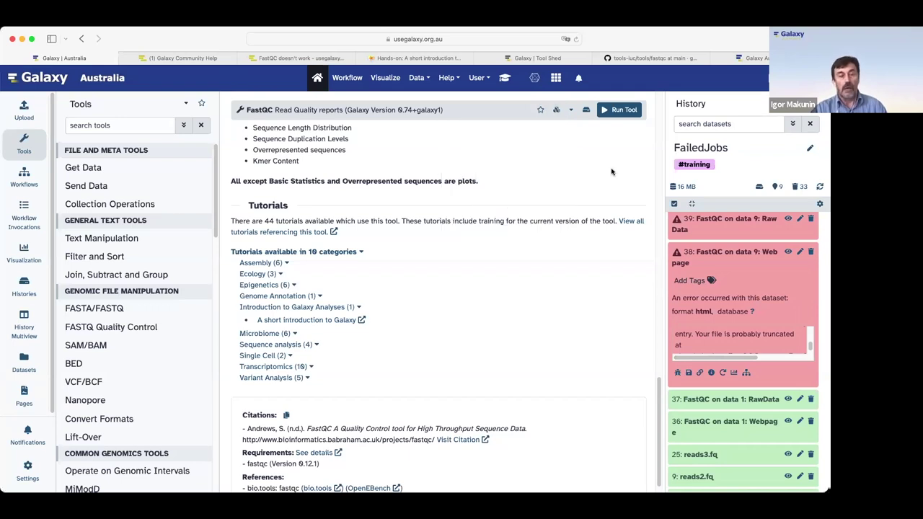